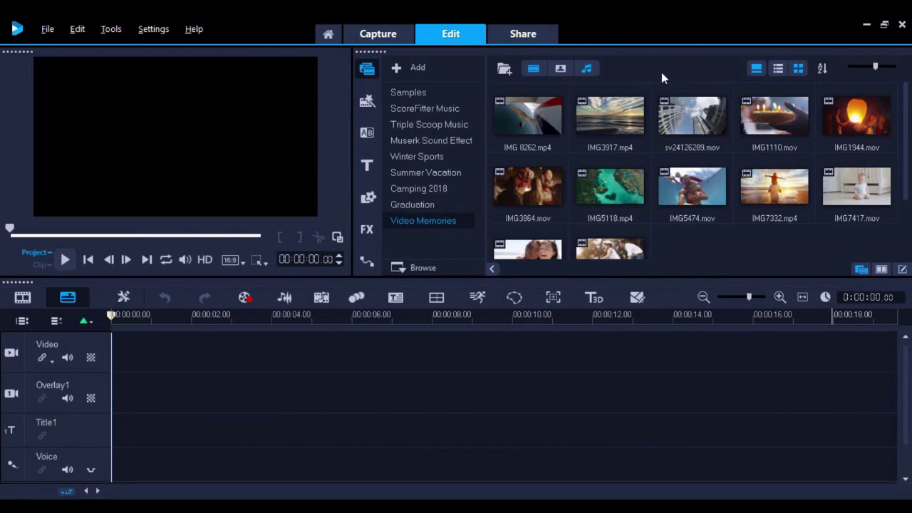
- Drop the tutorial clip onto the Video track, select it, and bring up the Title presets
click(626, 108)
drag(608, 155, 505, 344)
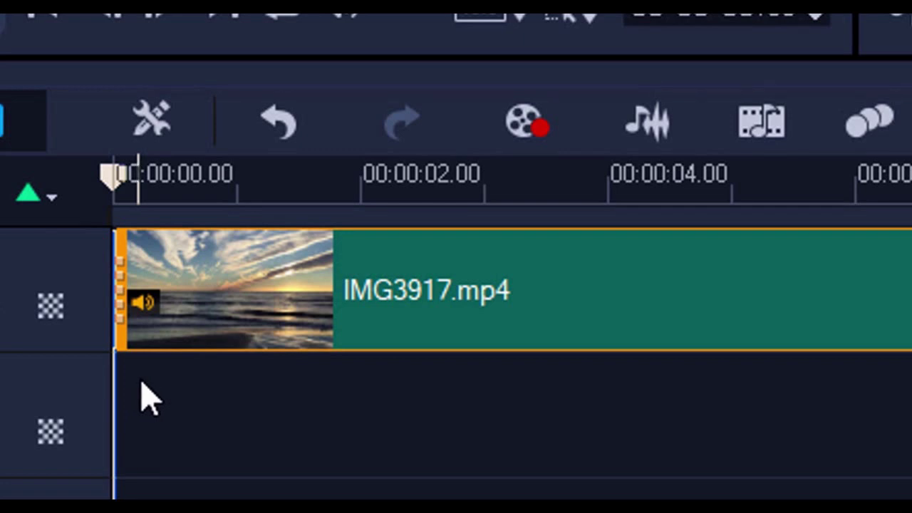
click(655, 136)
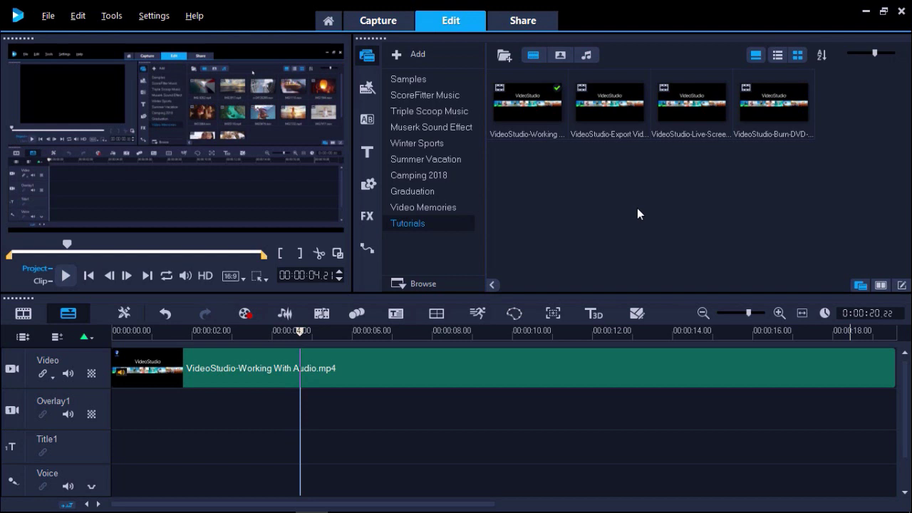
click(506, 365)
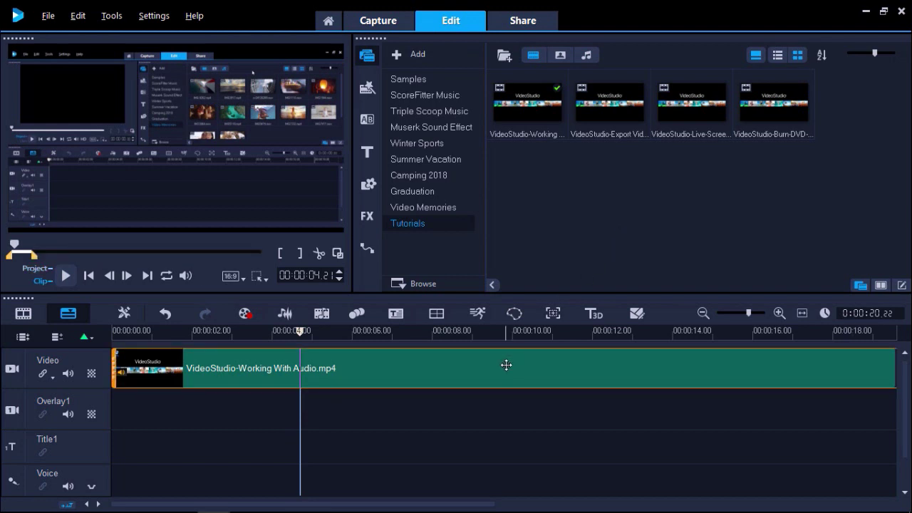
click(367, 156)
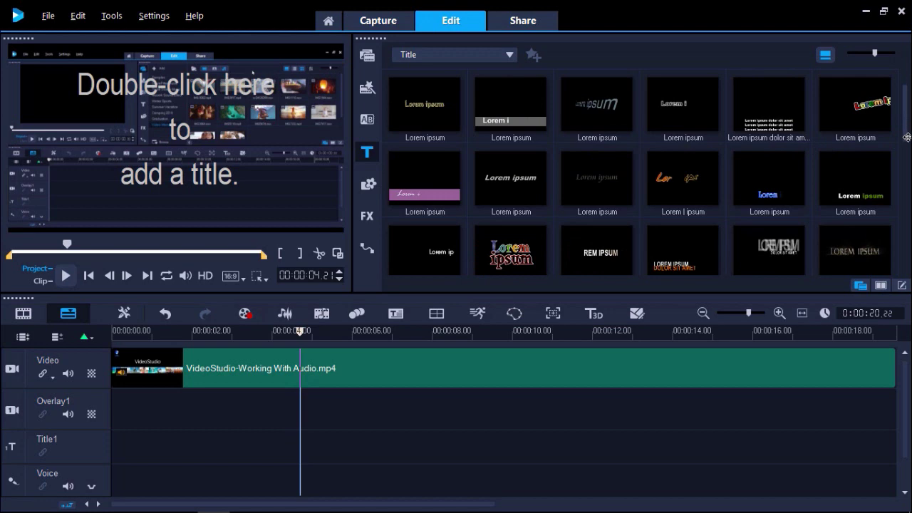
- Drag the 'Lorem ipsum' title preset onto Title1 at about 5 seconds
scroll(778, 187, down, 10)
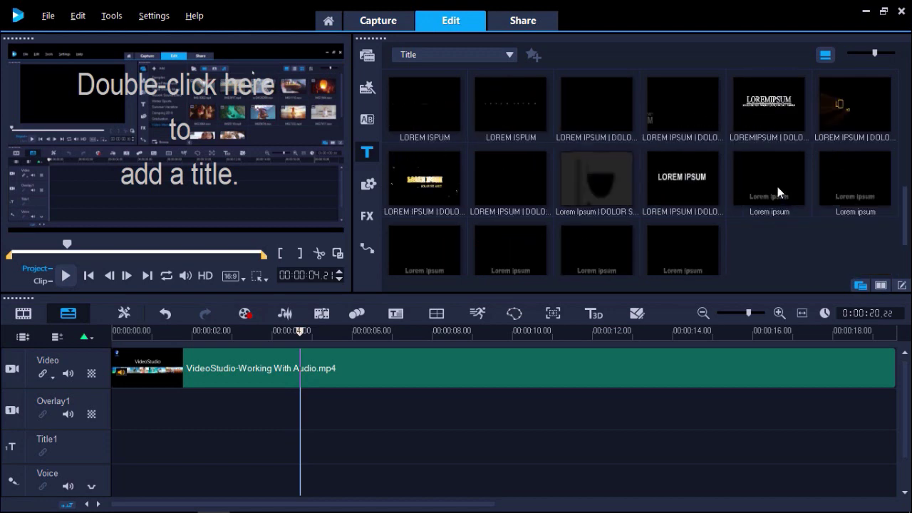
click(777, 187)
drag(777, 186, 341, 440)
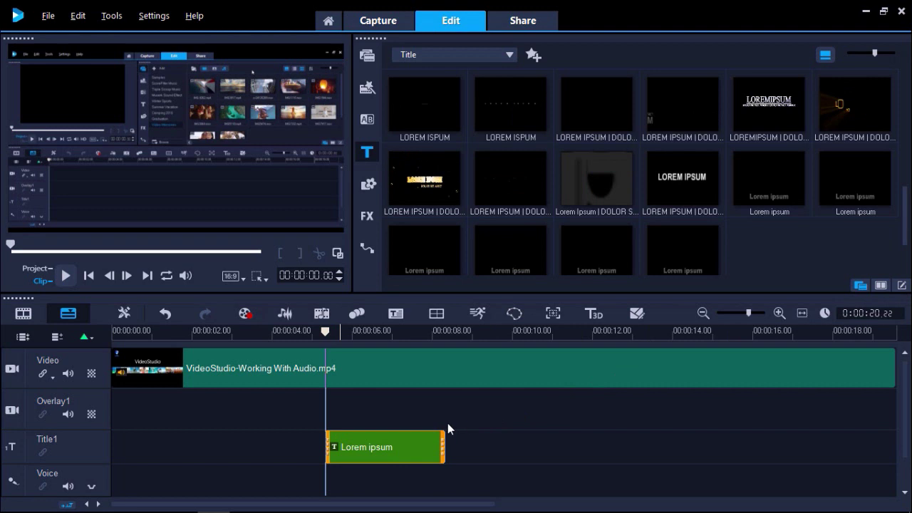
- Replace the Lorem ipsum title text with 'Editing Audio'
double_click(400, 442)
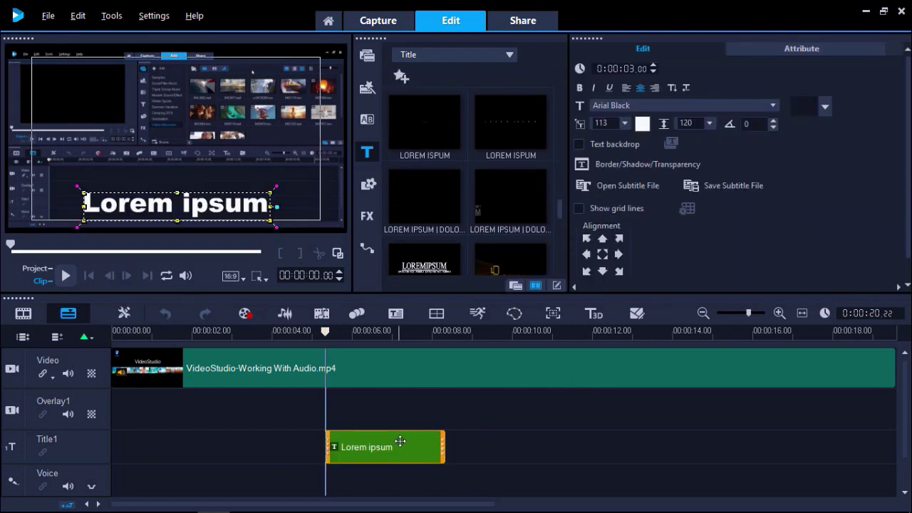
double_click(256, 207)
drag(269, 207, 78, 213)
text(Editing Audio)
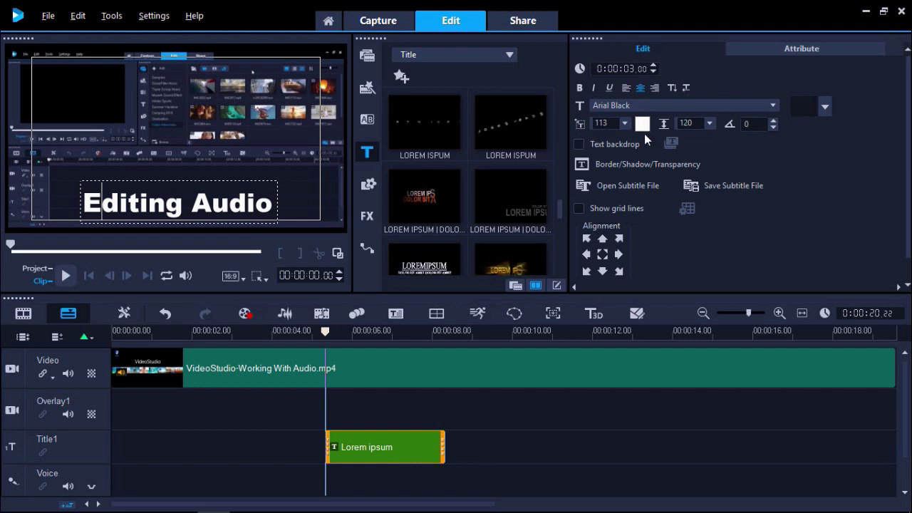
- Give the title a blue text backdrop and move it to the frame's lower-left
click(582, 145)
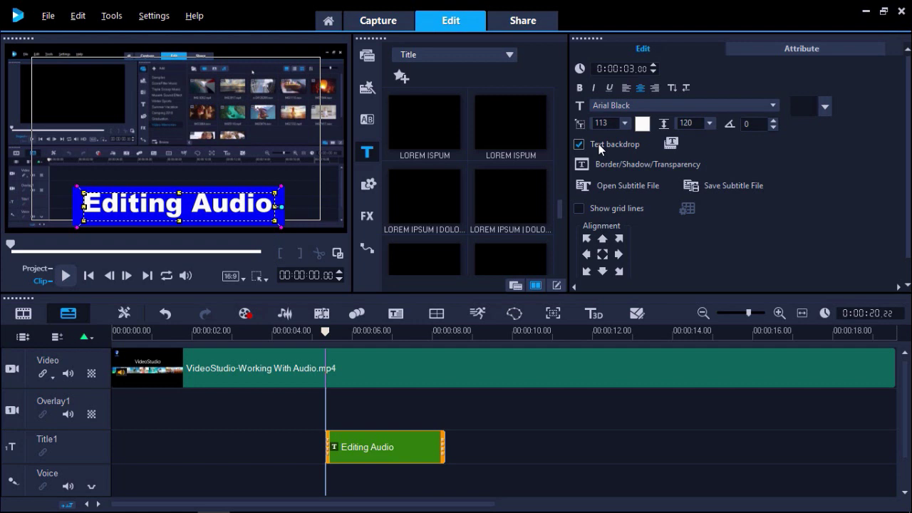
click(602, 240)
click(602, 271)
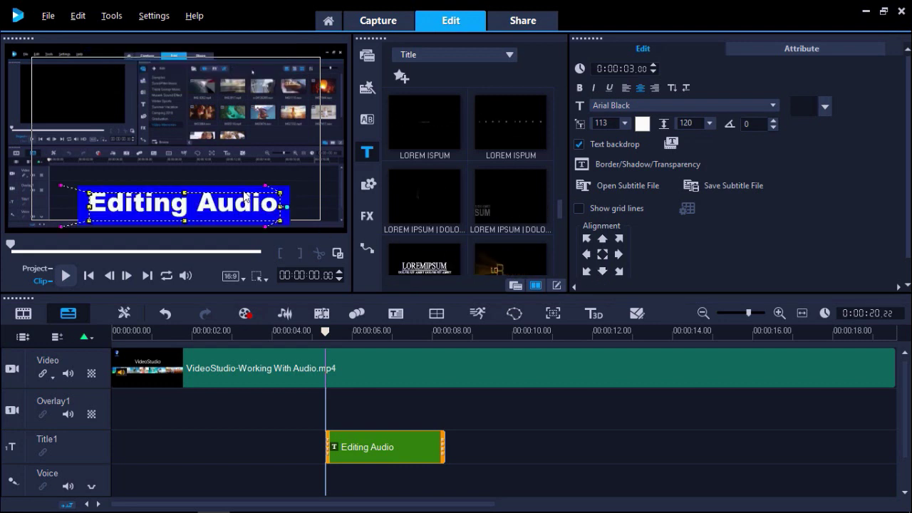
drag(244, 198, 182, 195)
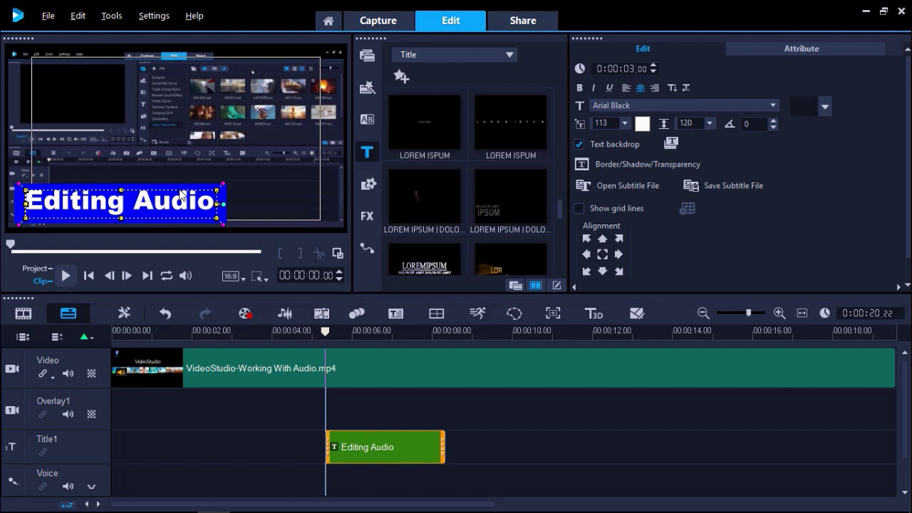
right_click(357, 447)
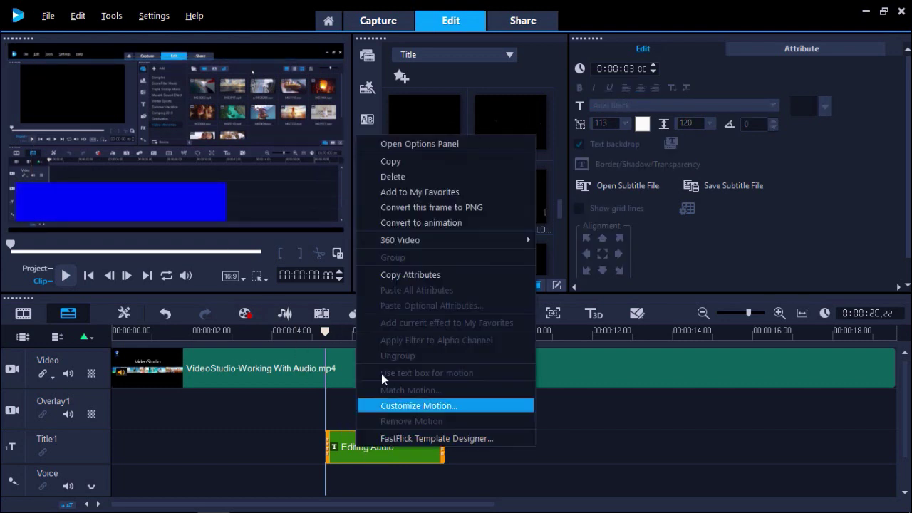
- Copy the Editing Audio title clip and paste it into the Title library
click(394, 165)
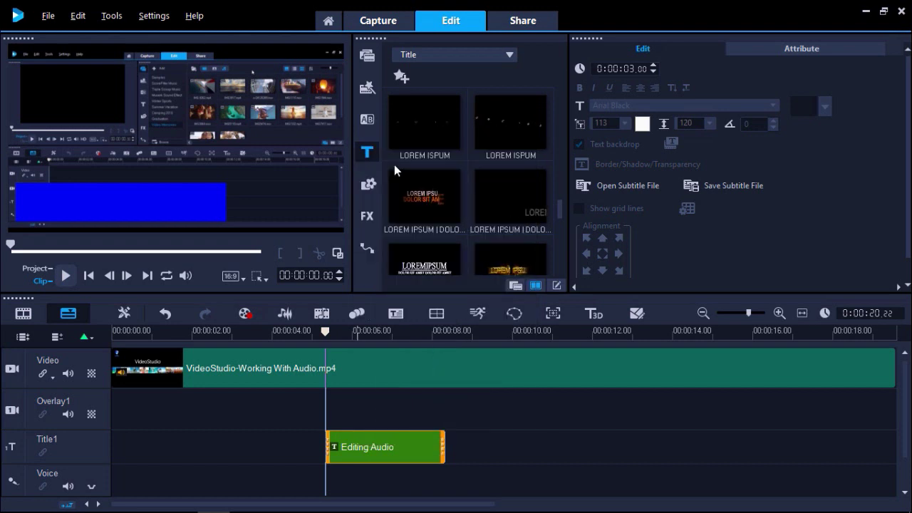
drag(561, 208, 557, 276)
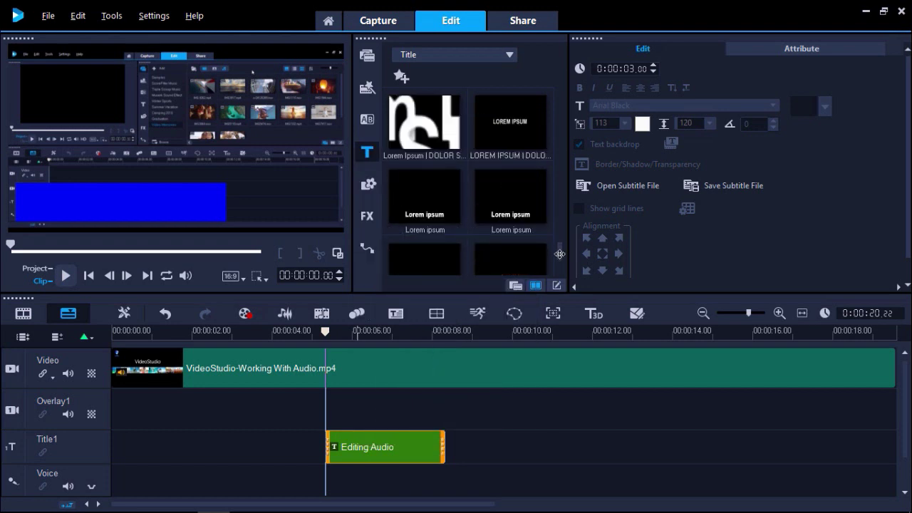
right_click(527, 262)
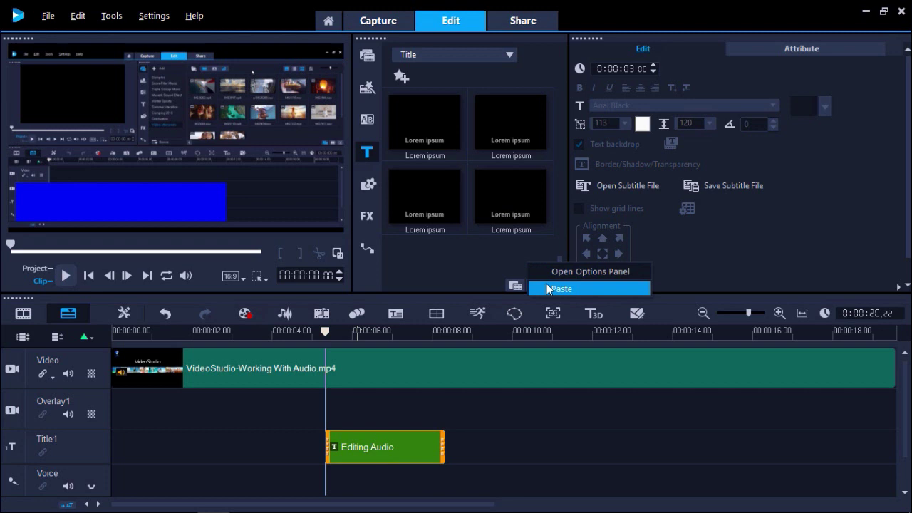
click(547, 286)
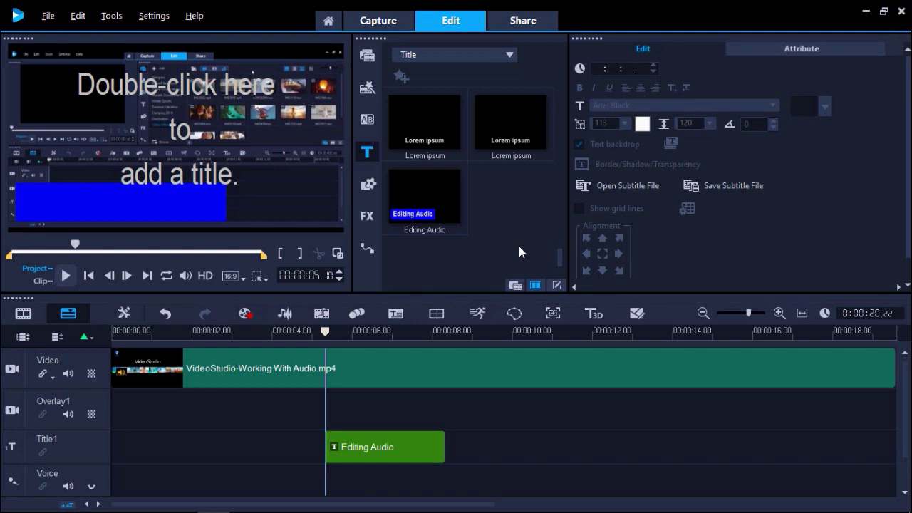
- Show the My Favorites title collection and select the Editing Audio favorite
click(385, 447)
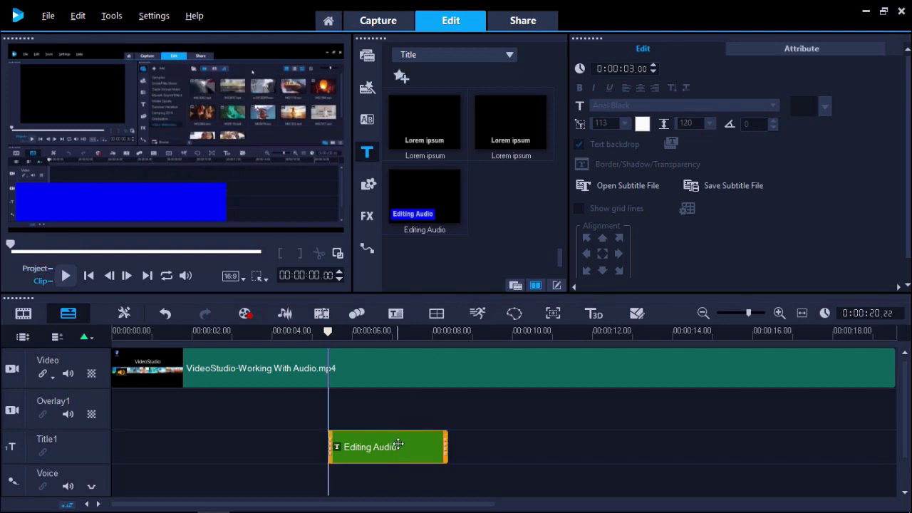
click(491, 58)
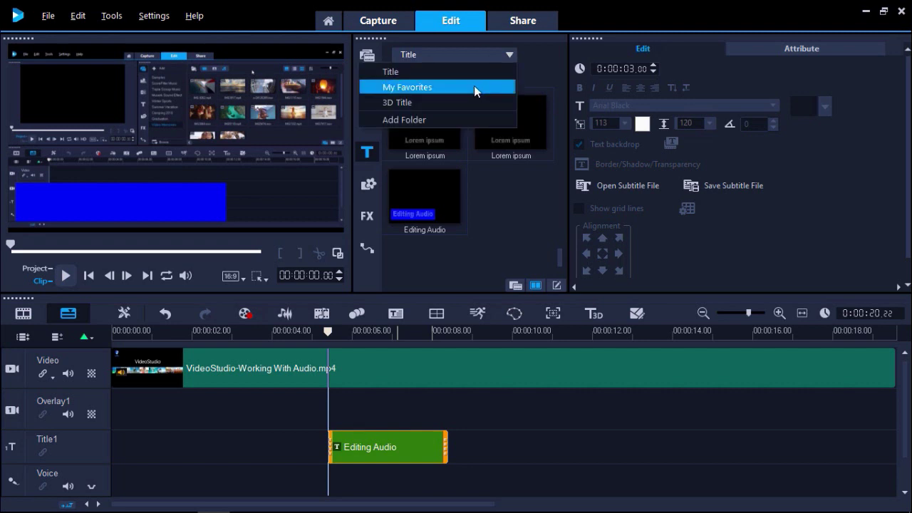
click(474, 86)
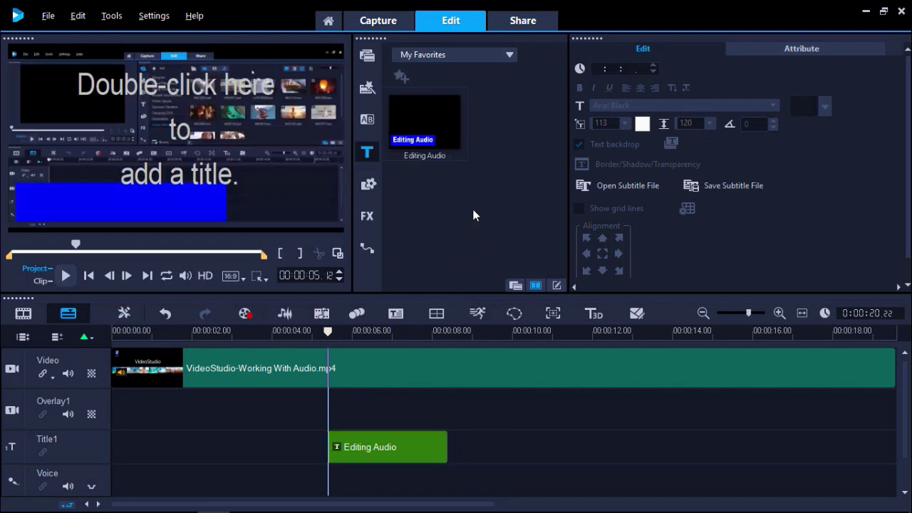
click(442, 118)
- Place the Editing Audio favorite on Title1 near 13 seconds and retype it 'Adding Music'
drag(443, 119, 637, 447)
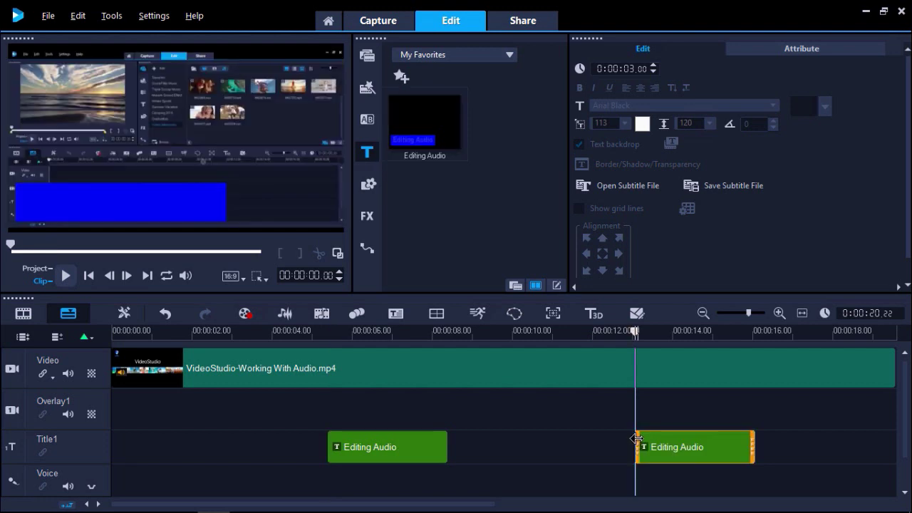
click(192, 203)
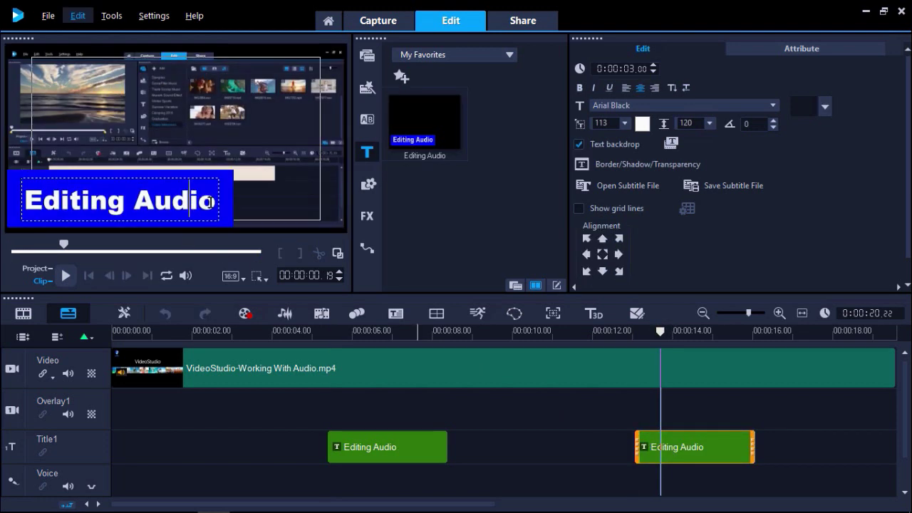
text(Adding Music)
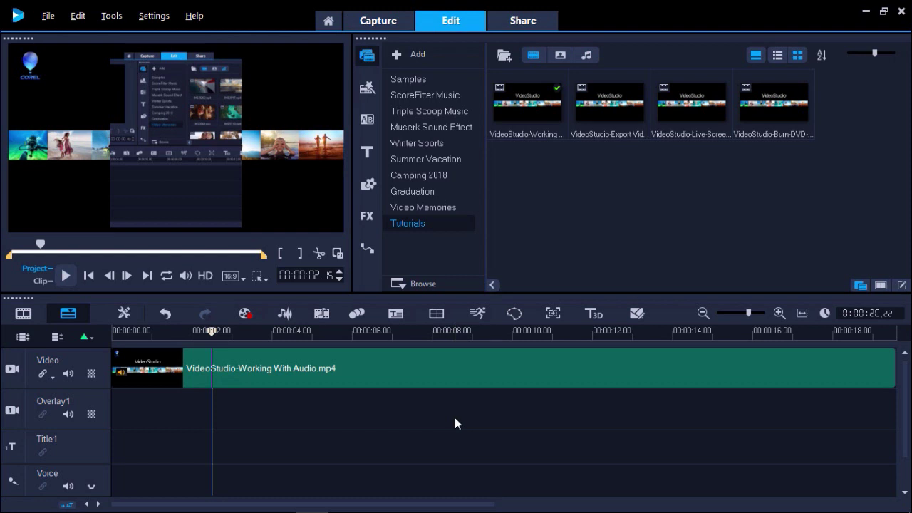
- Select the tutorial clip on the Video track and open its Subtitle Editor
click(417, 379)
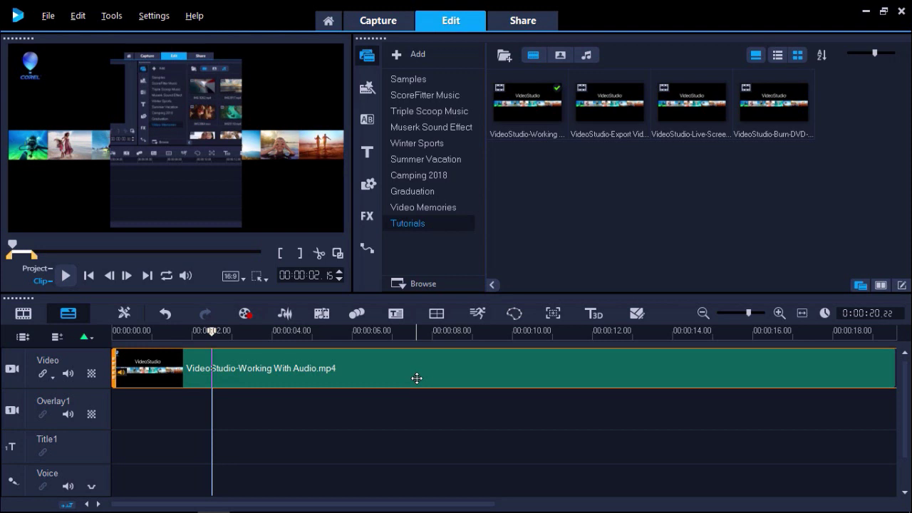
click(396, 316)
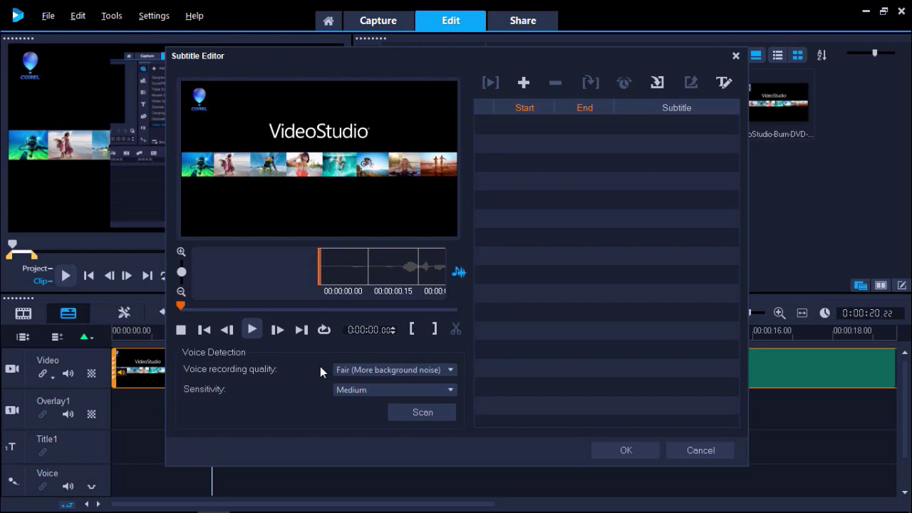
- Scan the clip for speech at Fair quality and Medium sensitivity, creating six subtitles
click(411, 371)
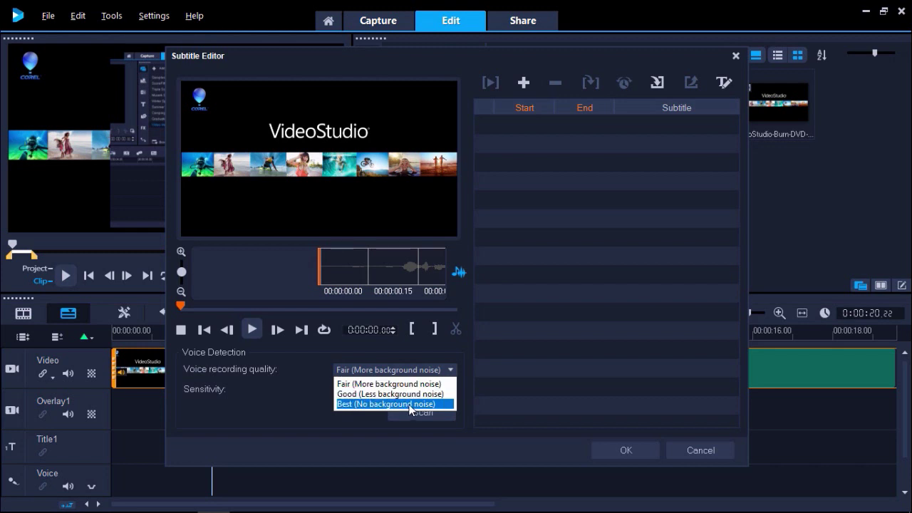
click(414, 384)
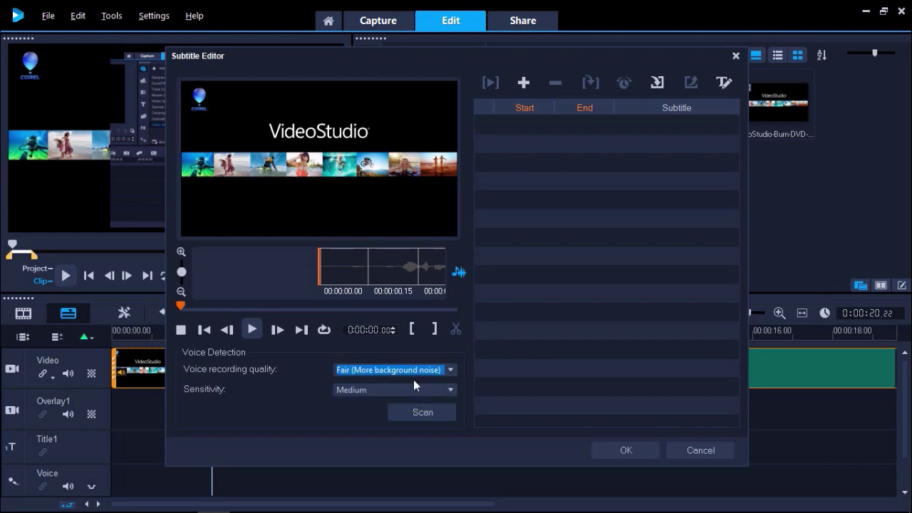
click(429, 389)
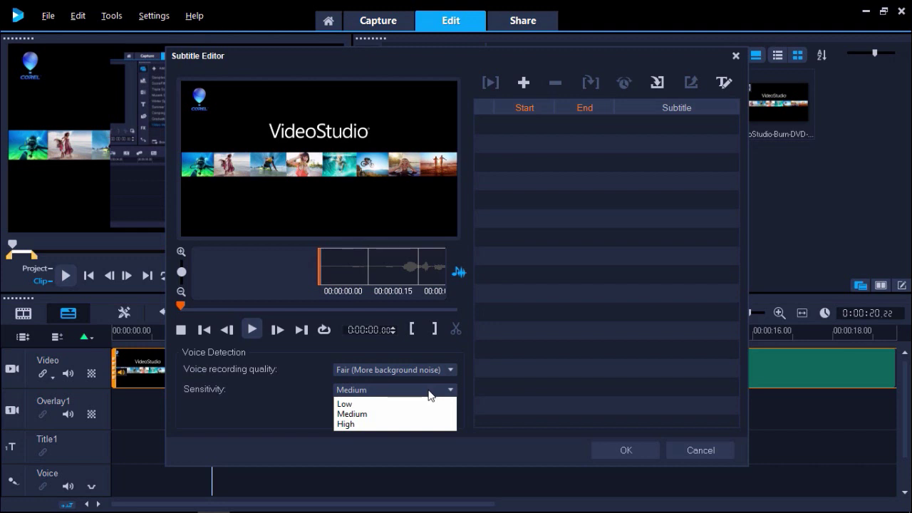
click(460, 385)
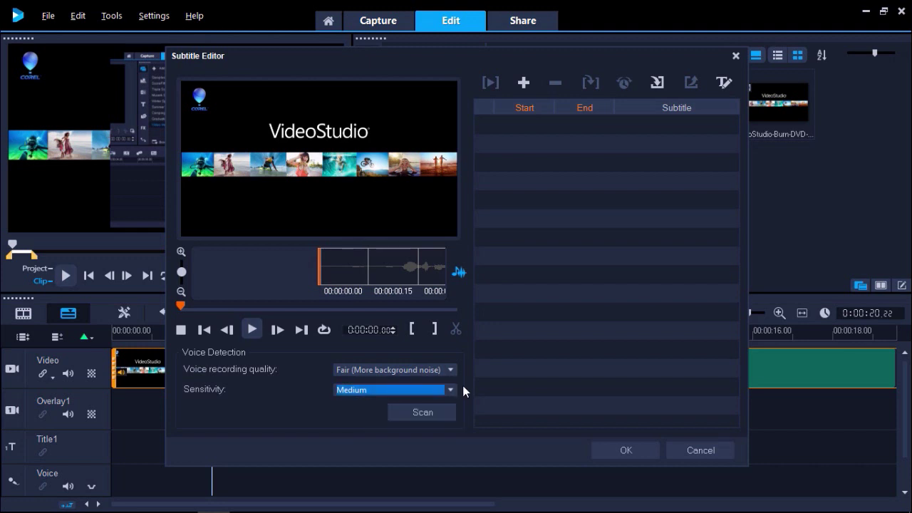
click(447, 412)
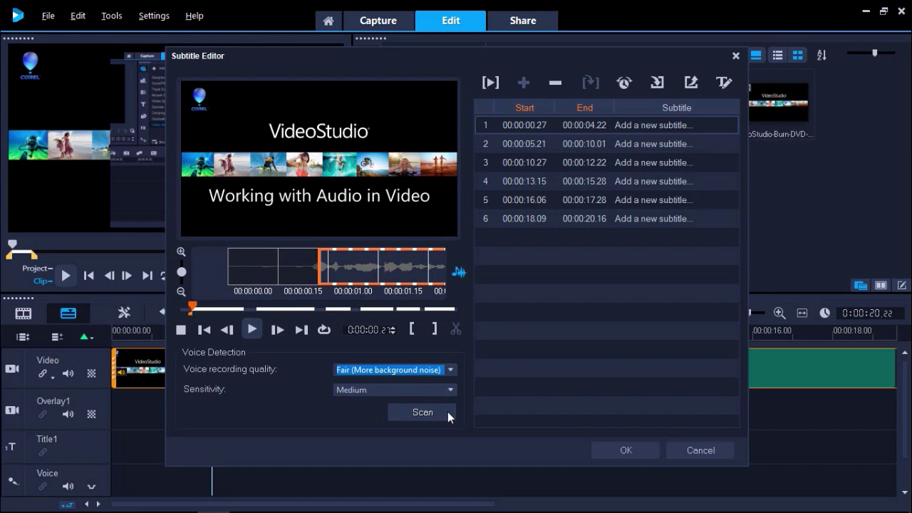
- Play the clip and extend the first subtitle's end to 00:00:05.03
click(254, 328)
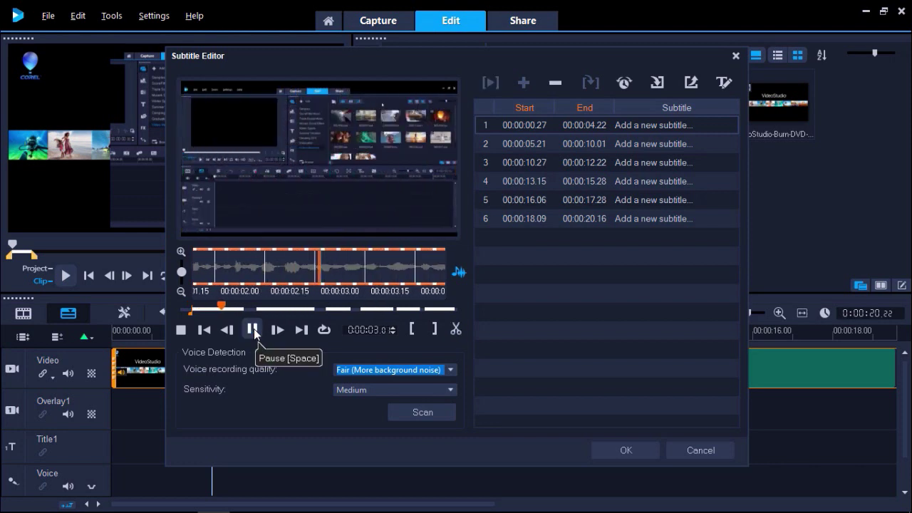
click(253, 329)
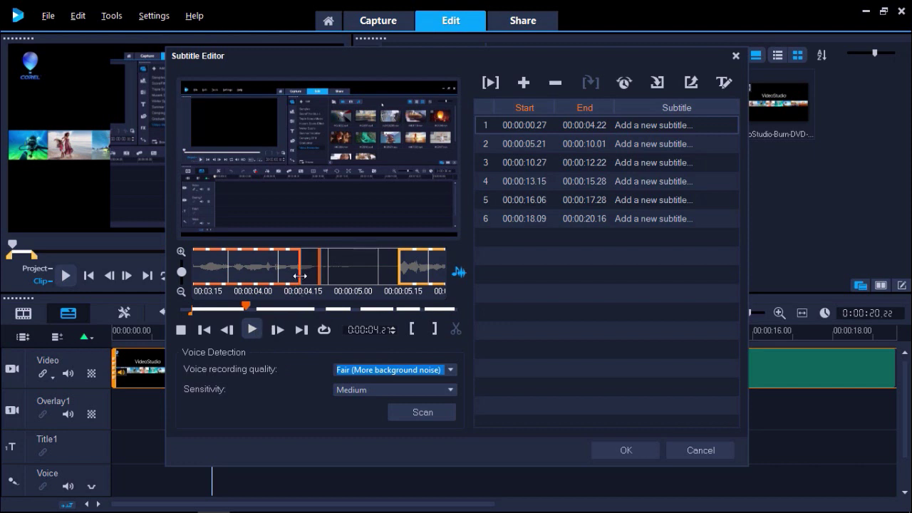
drag(300, 273, 335, 274)
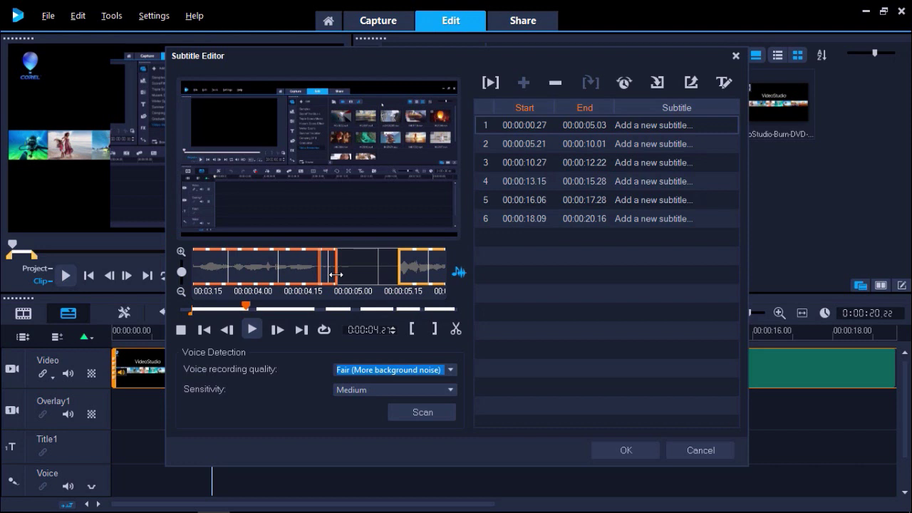
click(523, 125)
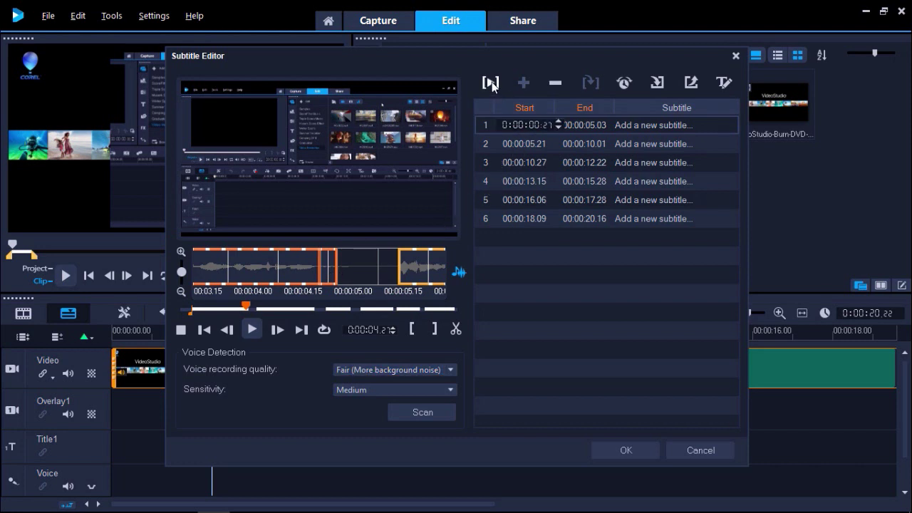
key(Return)
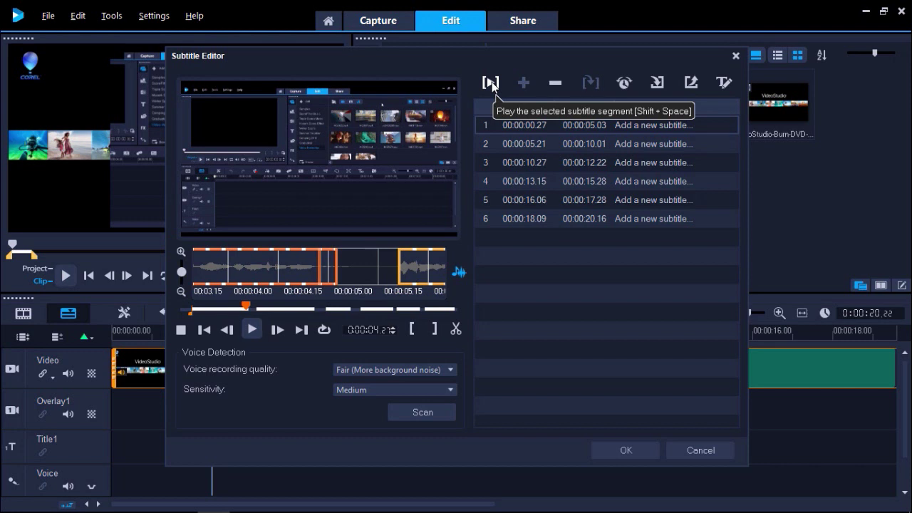
click(491, 83)
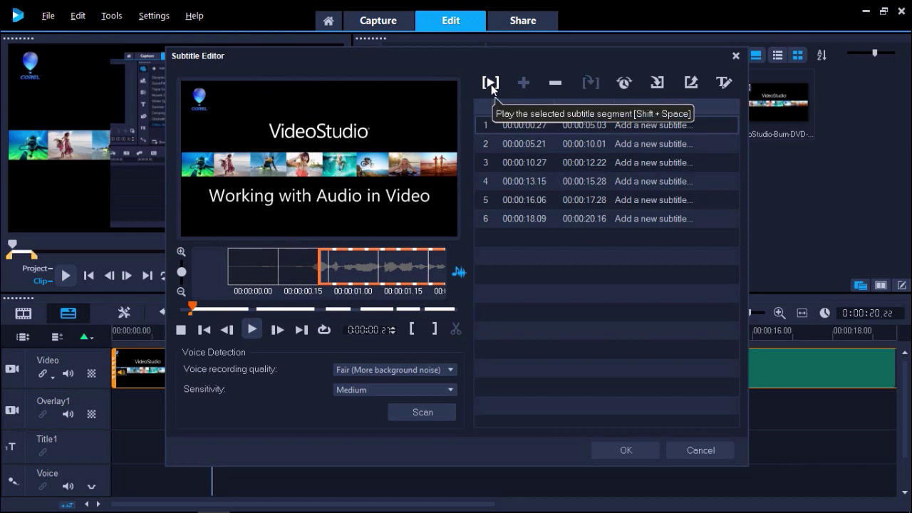
- Enter the first subtitle: 'In this video, I'm going to teach you about audio editing in Corel's VideoStudio.'
click(633, 128)
text(In this video, I'm going to teach you about audio editing in Corel's VideoStudio.)
key(Return)
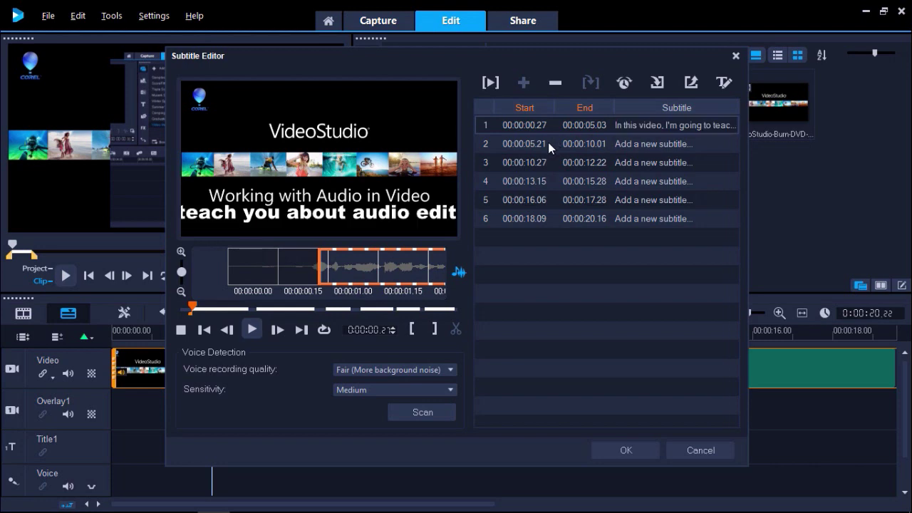
click(549, 146)
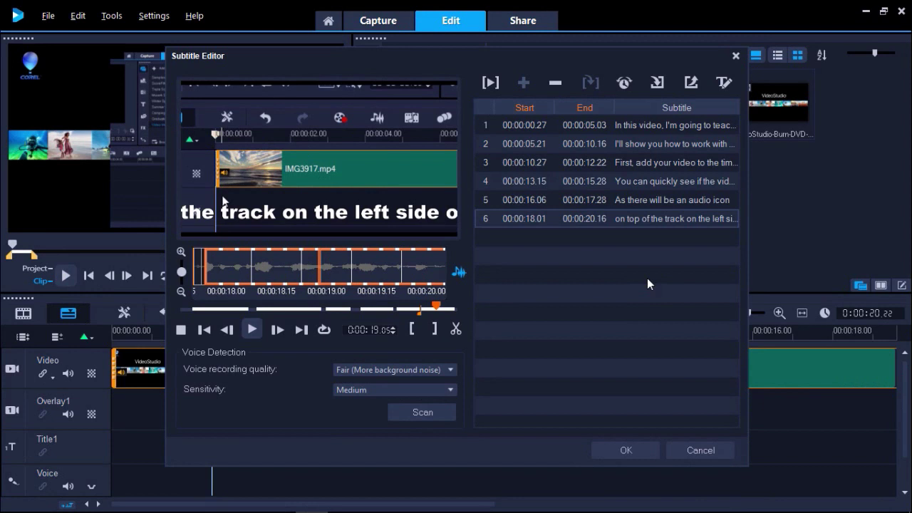
- Set the subtitle text to font size 30 with a blue glow shadow
click(725, 84)
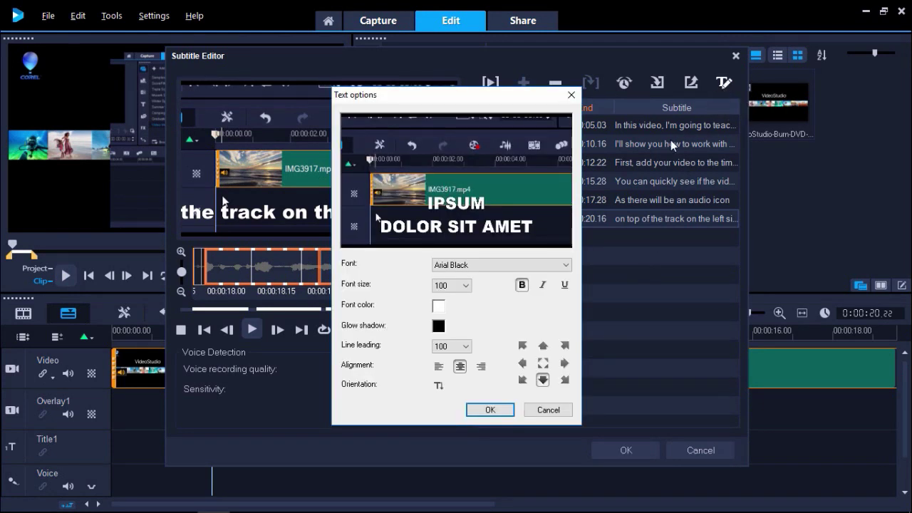
click(467, 287)
drag(474, 244, 470, 64)
click(447, 29)
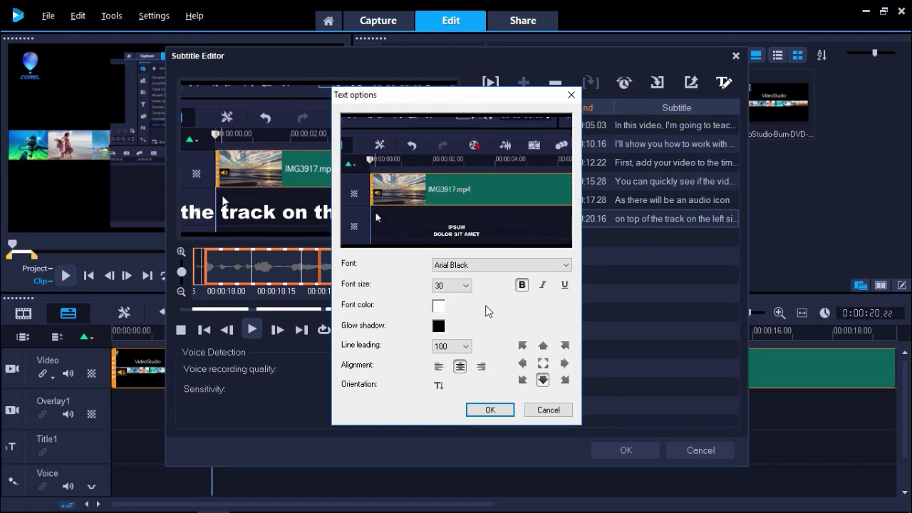
click(440, 327)
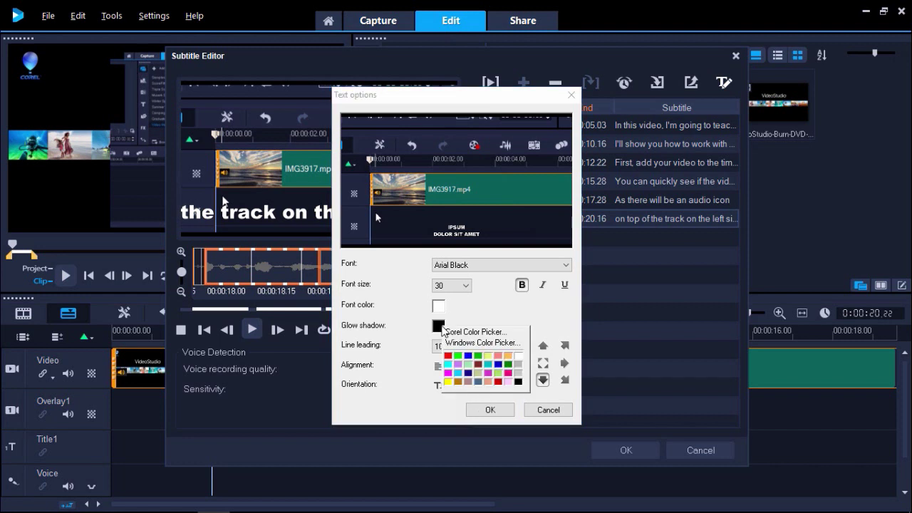
click(468, 356)
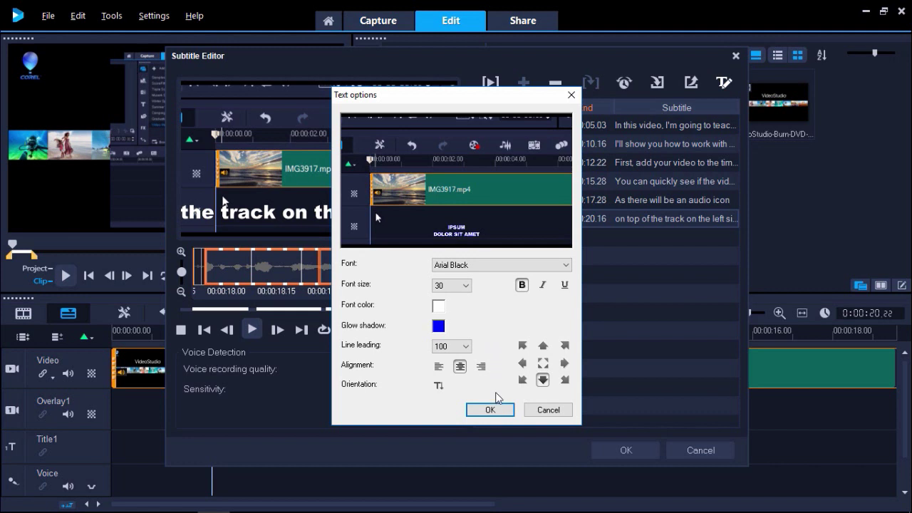
click(493, 410)
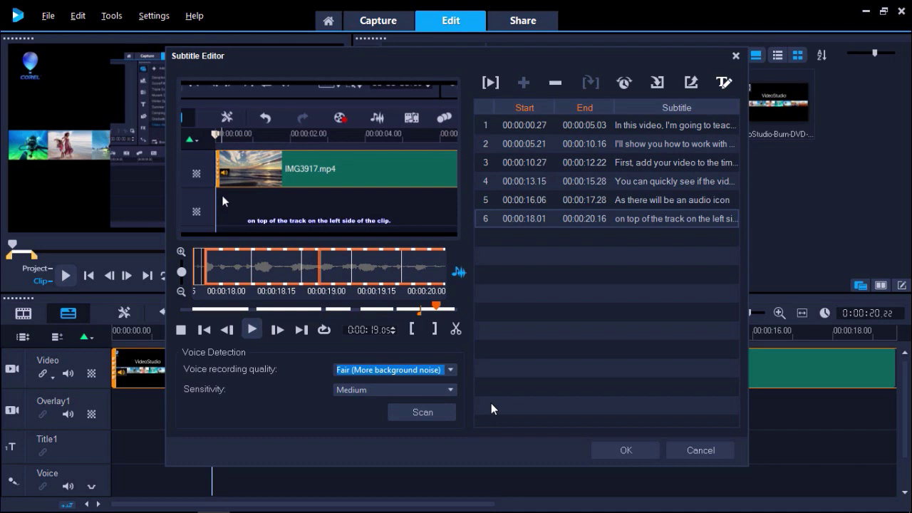
- Export the subtitles as the .srt file 'Tutorial Subtitles English'
click(691, 85)
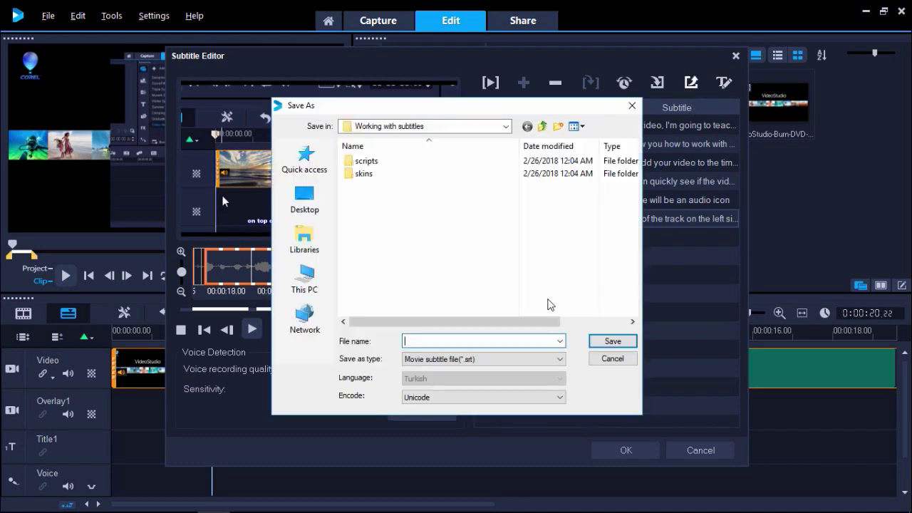
text(Tutorial Subtitles English)
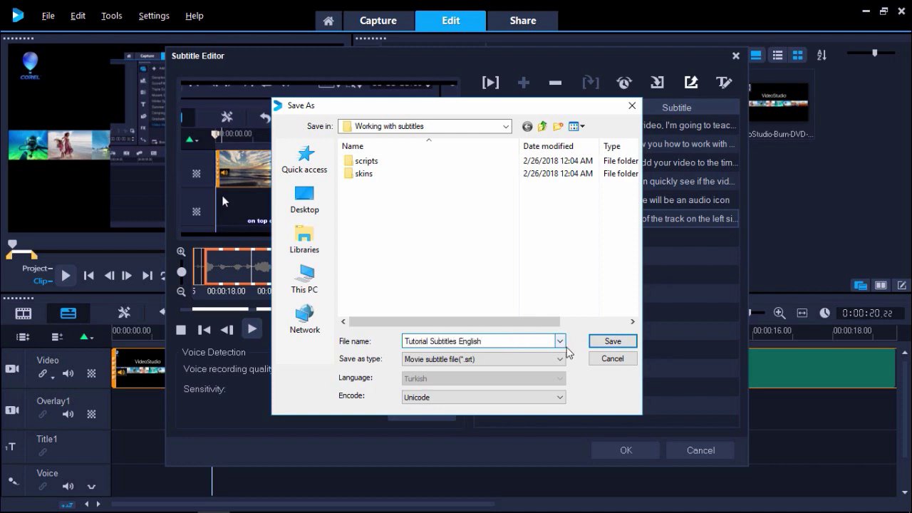
click(612, 341)
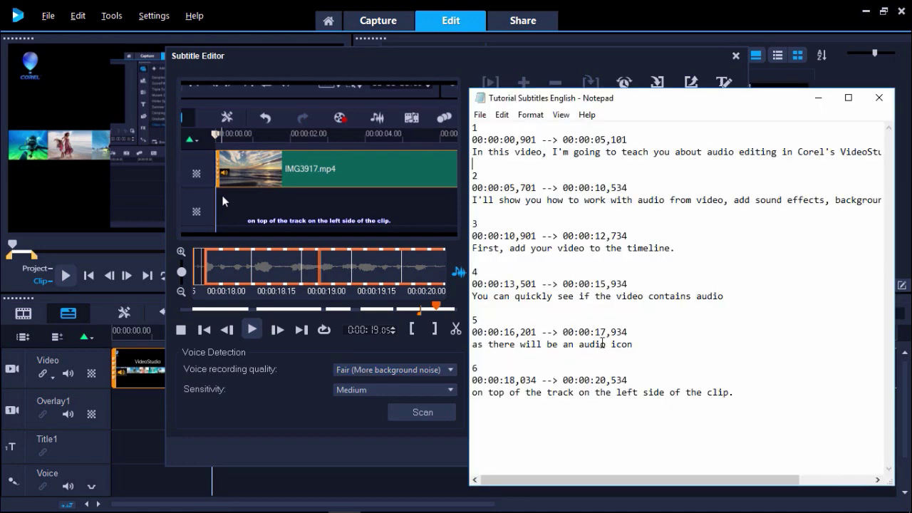
- Paste the Spanish translation over the first English subtitle line in Notepad
click(637, 141)
drag(472, 152, 902, 160)
text(voy a enseñar como editar el audio en VideoStudio de Corel.)
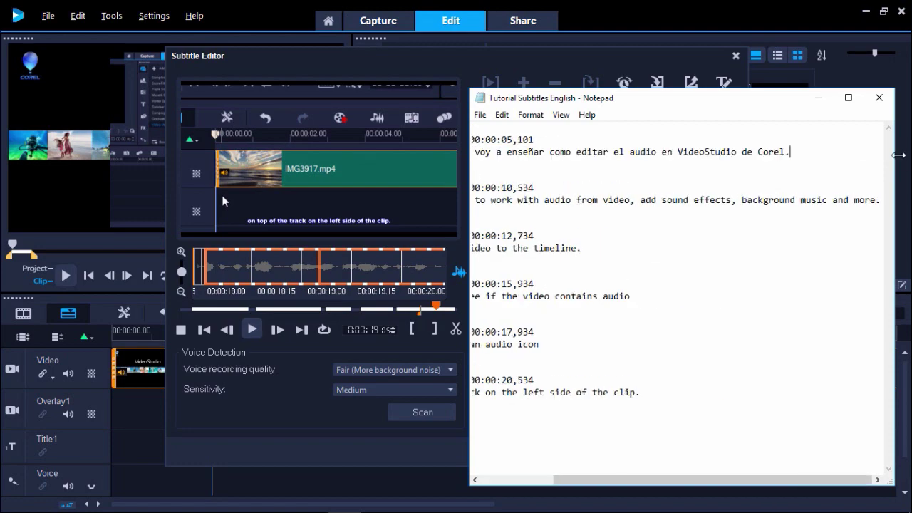
drag(884, 201, 468, 200)
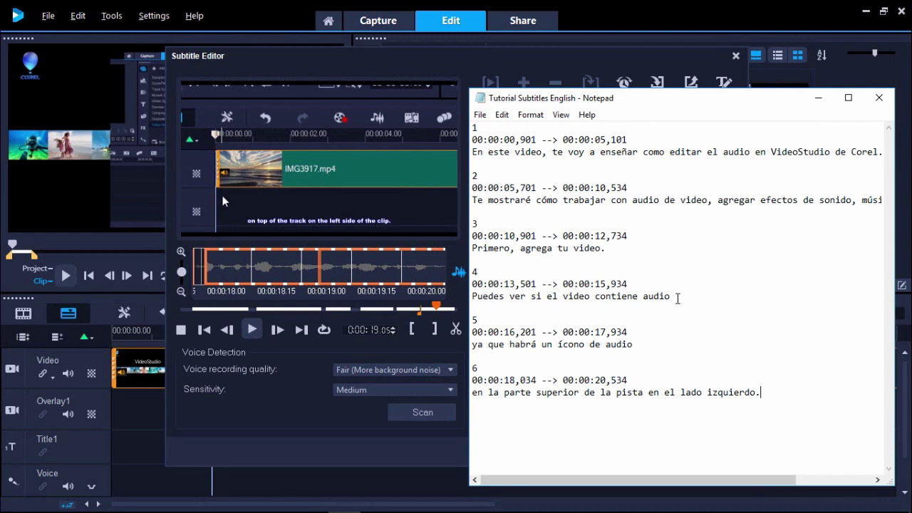
- Save the text as 'Tutorial Subtitles Spanish' and close Notepad
click(481, 114)
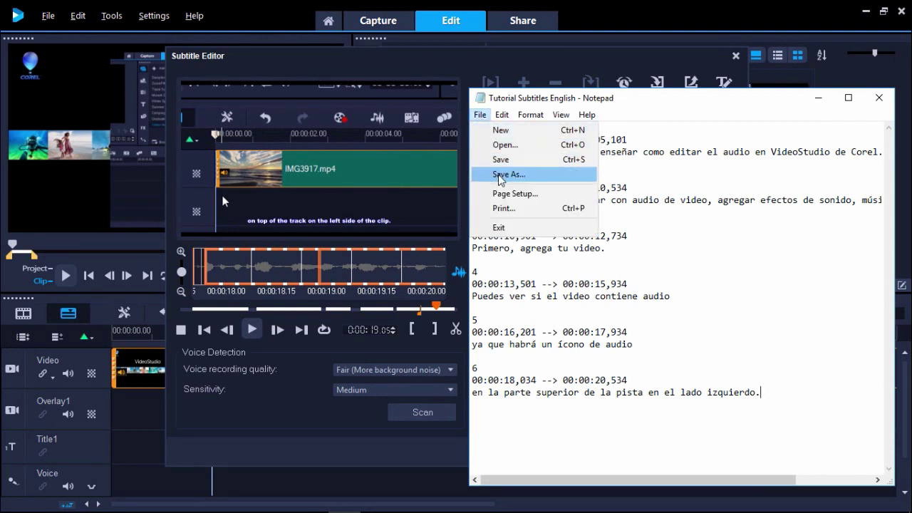
click(499, 175)
click(674, 376)
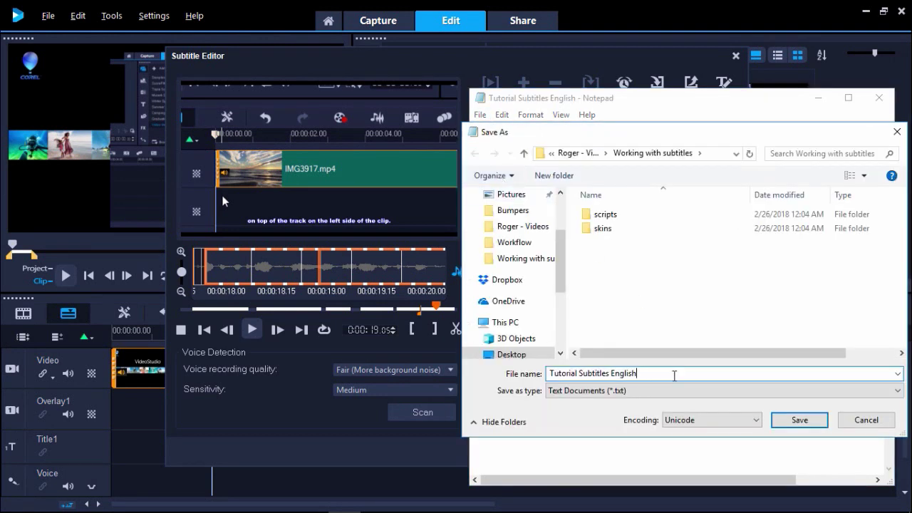
double_click(612, 373)
text(Spanish)
key(Return)
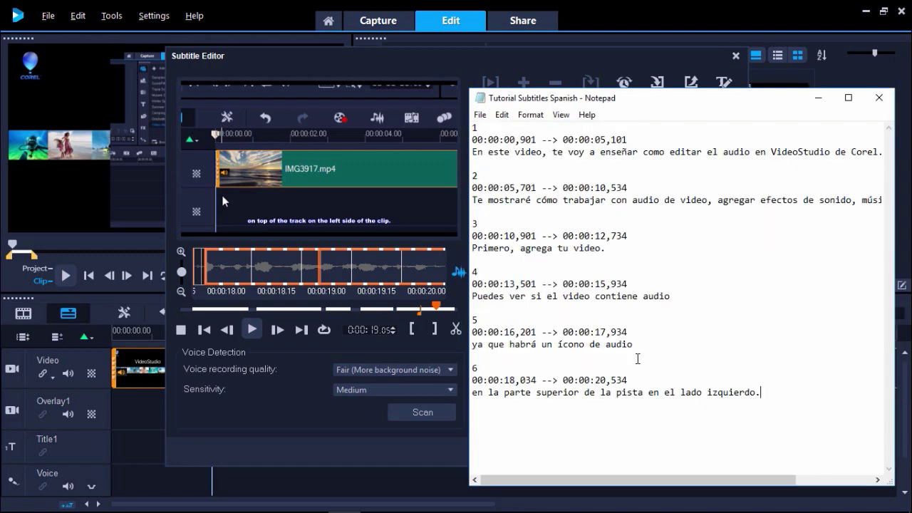
click(879, 97)
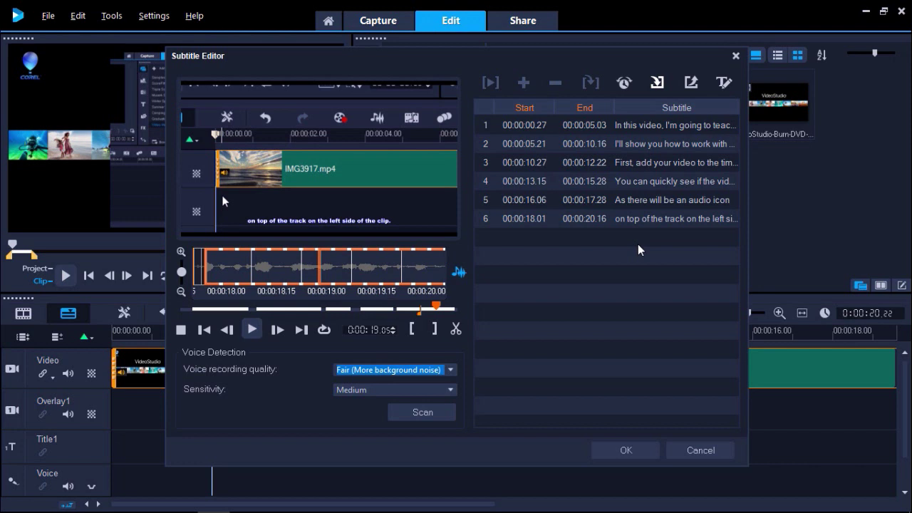
- Accept the six detected English subtitles onto Title1 and select the video clip
click(619, 448)
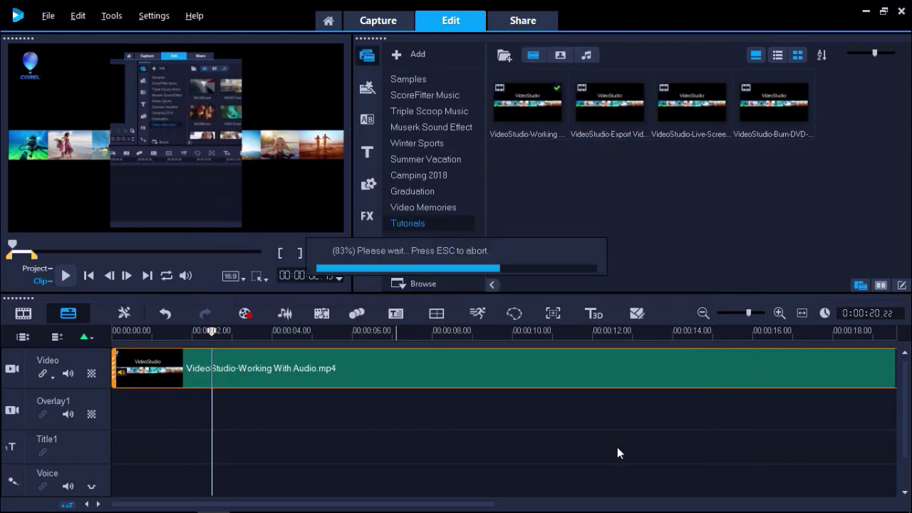
click(402, 379)
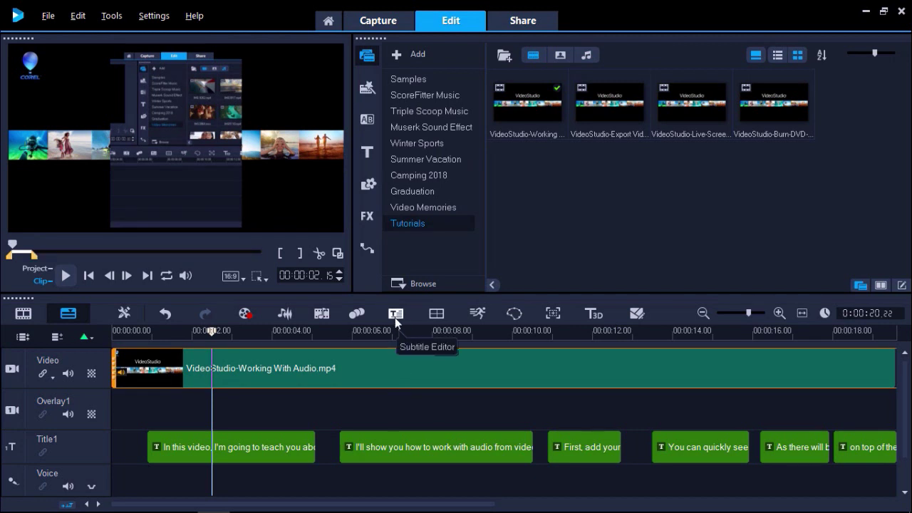
- Import 'Tutorial Subtitles Spanish' through the Subtitle Editor and add it to the timeline
click(396, 316)
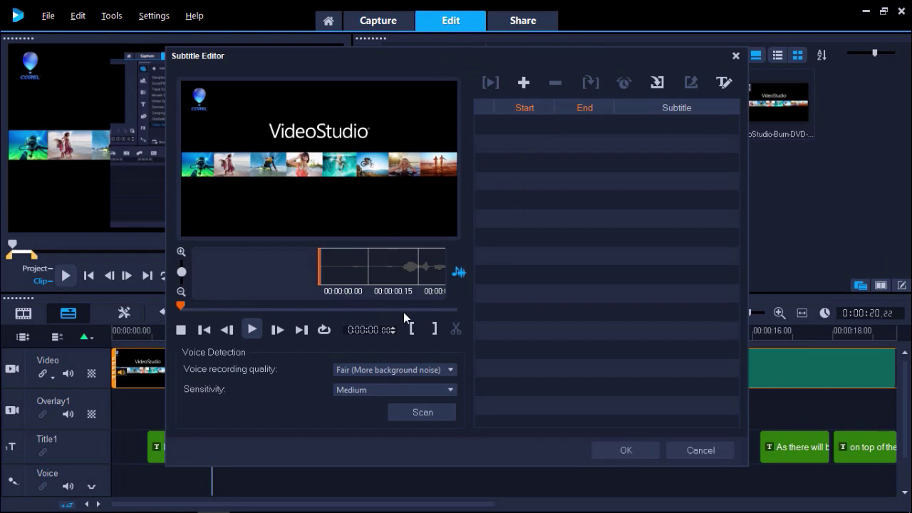
click(658, 83)
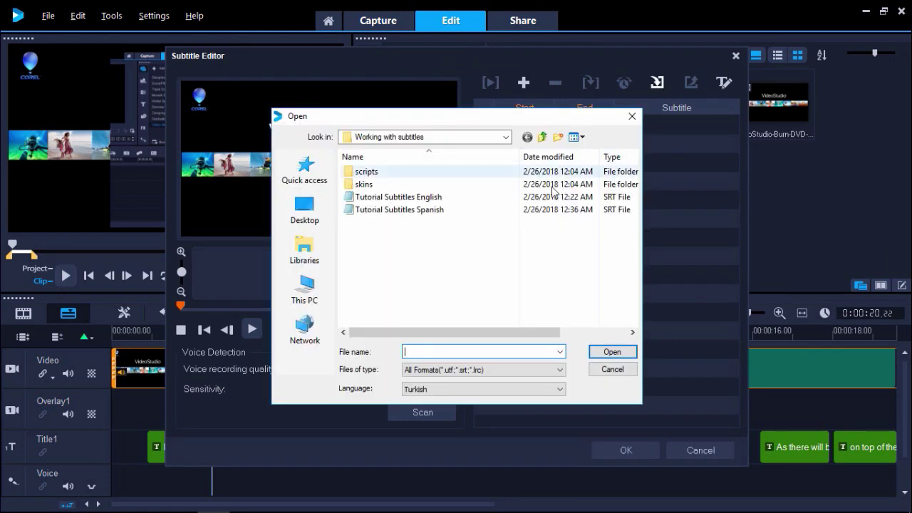
click(526, 210)
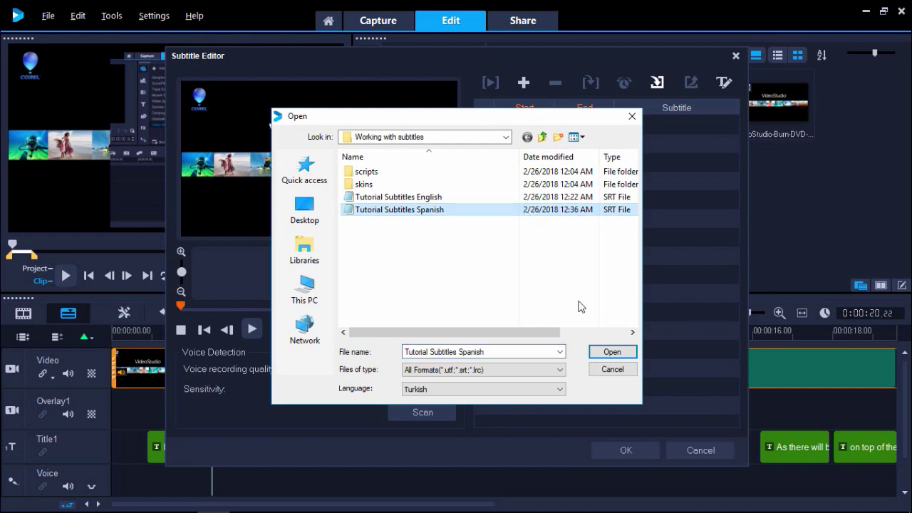
click(612, 351)
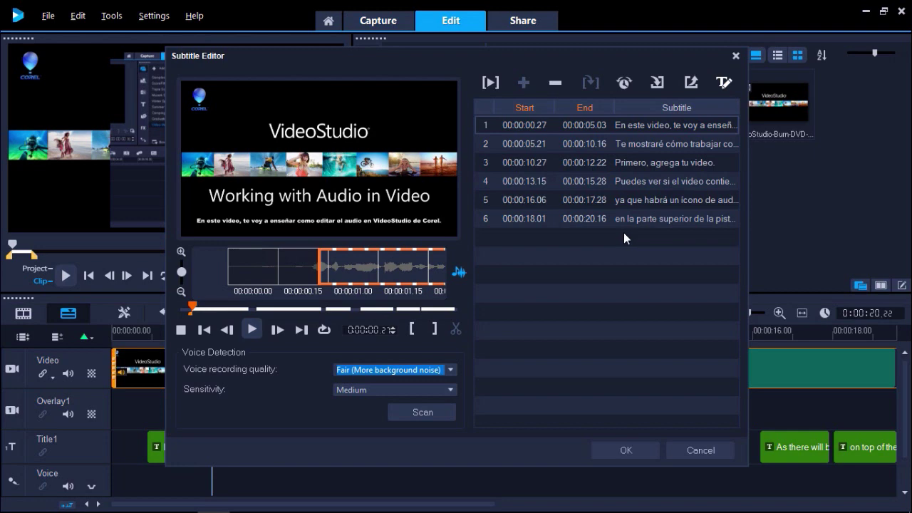
click(620, 450)
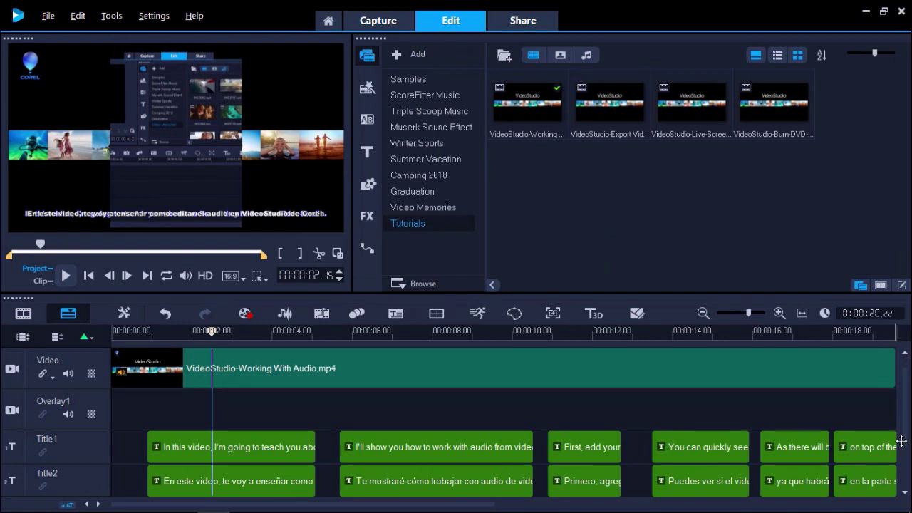
- Disable the English Title1 track and play from the start to preview Spanish subtitles
scroll(900, 442, down, 1)
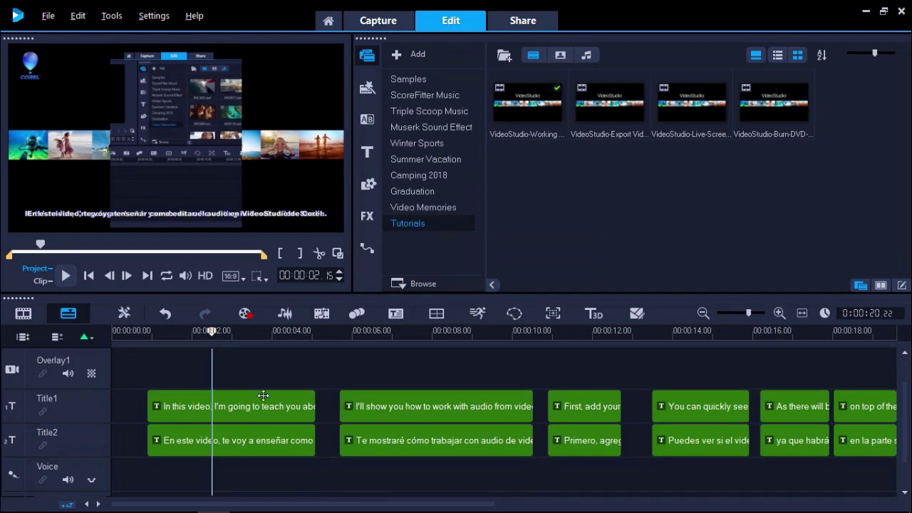
click(14, 411)
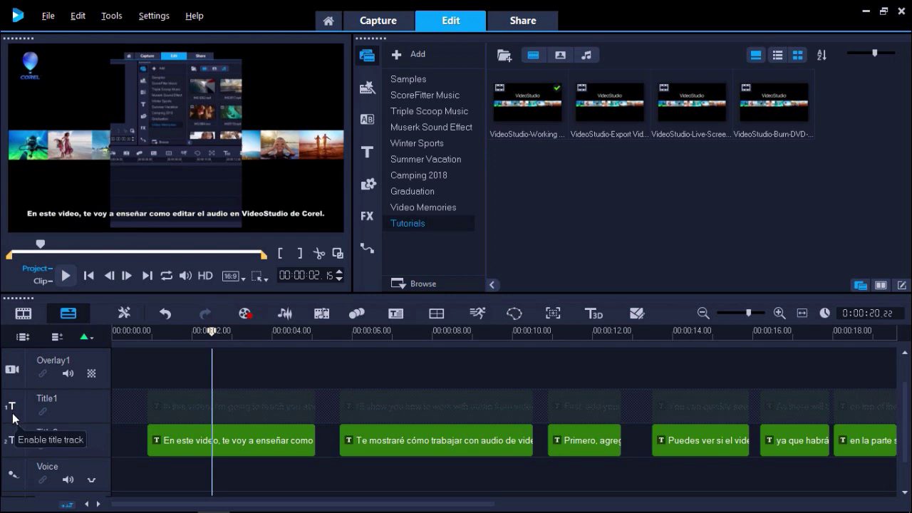
drag(212, 347, 143, 356)
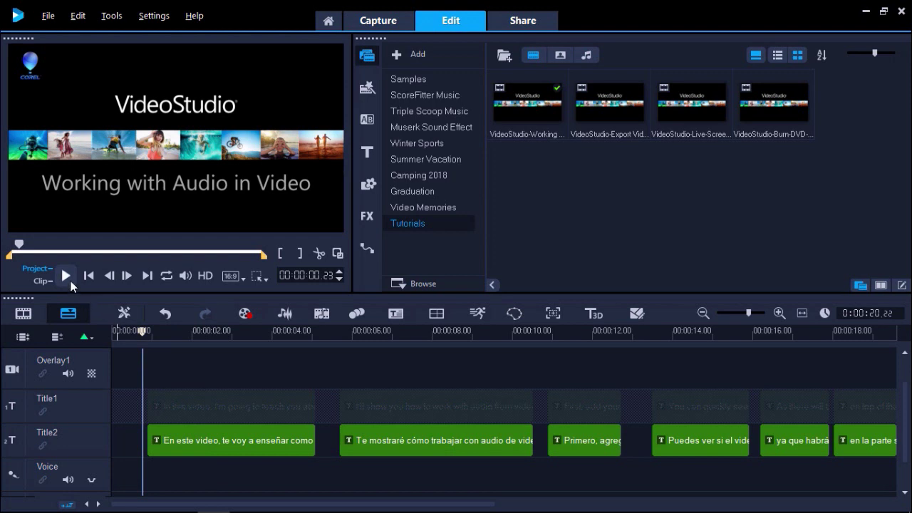
click(70, 285)
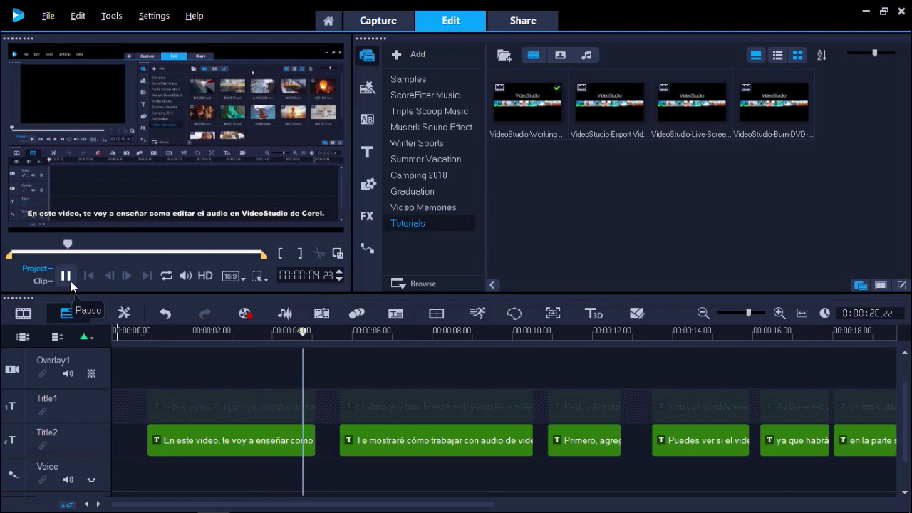
click(71, 281)
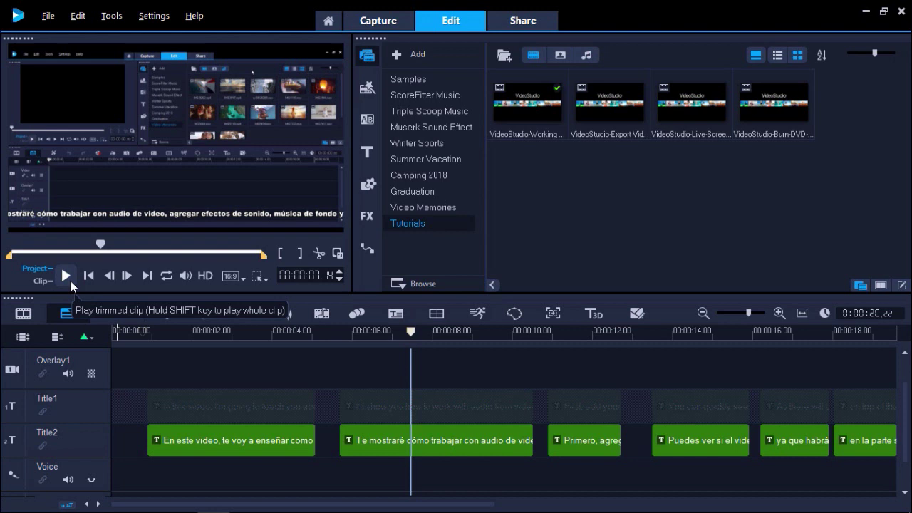
- Shift the 'Te mostraré' Title2 clip to start near 5 seconds
click(358, 449)
drag(359, 453, 356, 453)
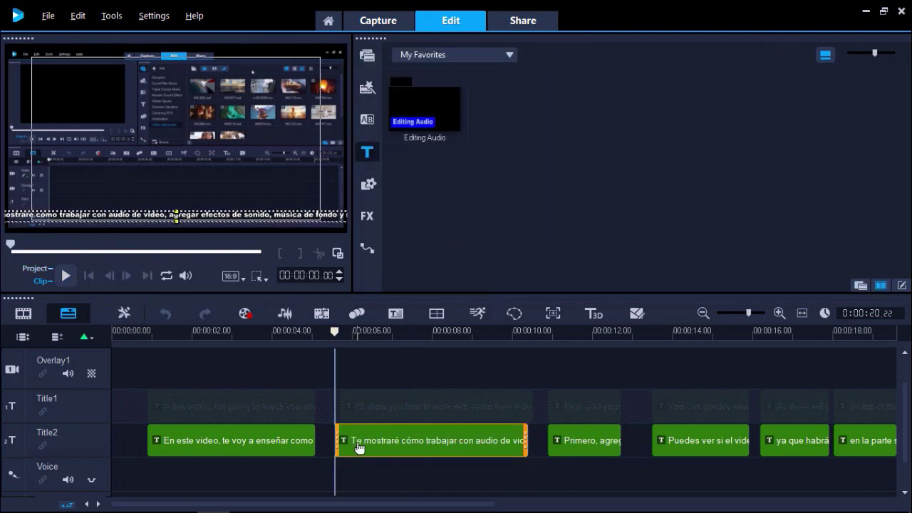
- Break the 'Te mostraré' subtitle onto two lines after 'sonido,'
double_click(359, 448)
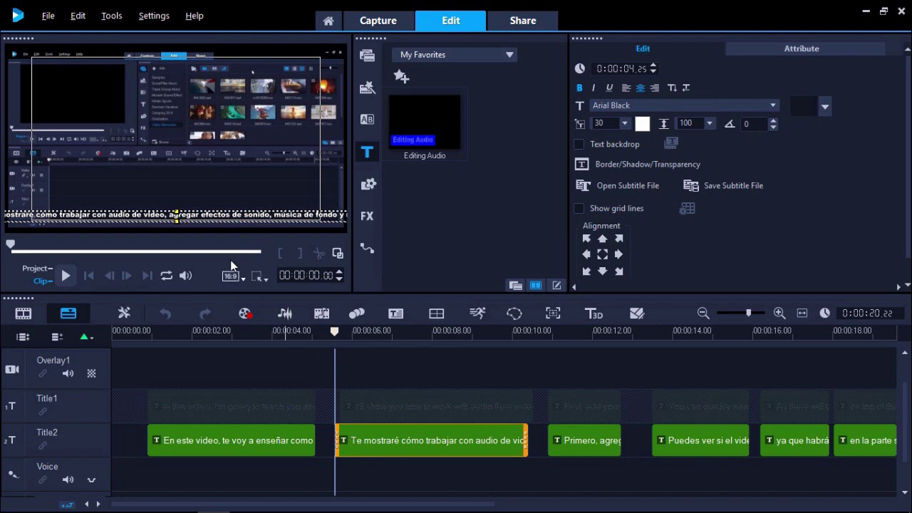
click(273, 214)
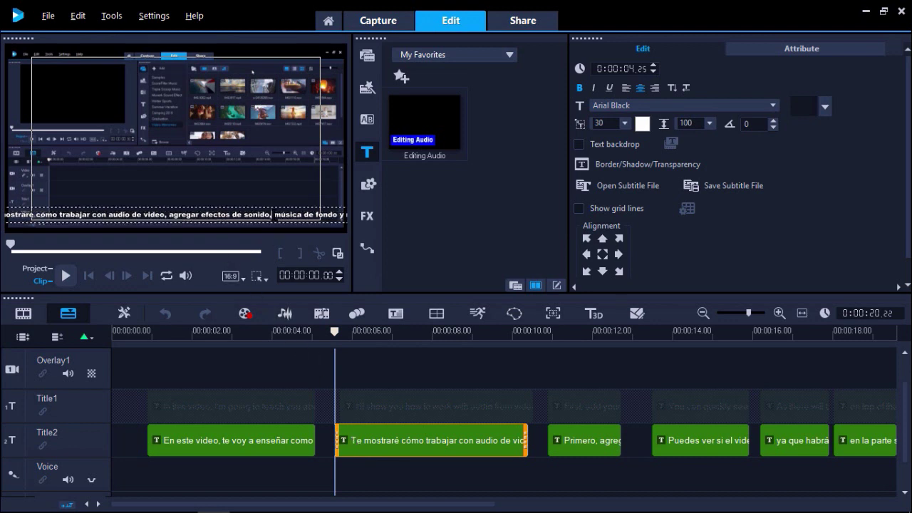
key(Return)
click(298, 208)
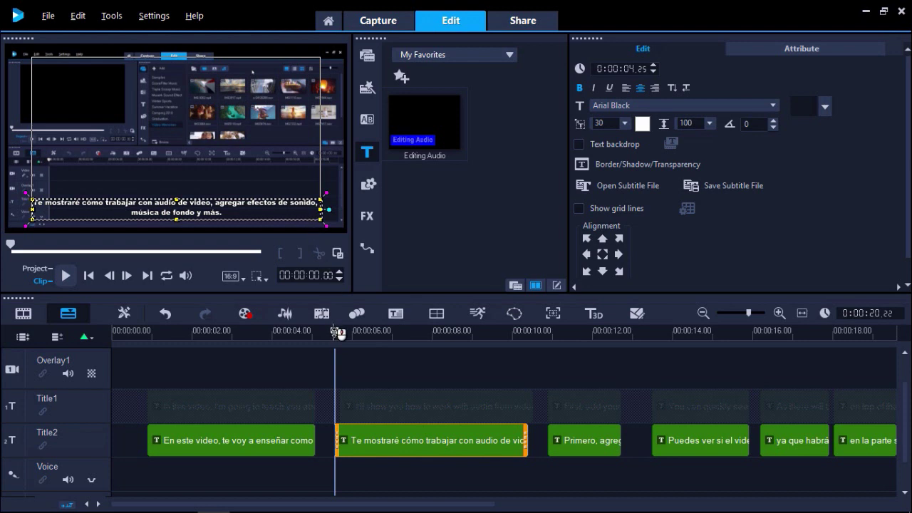
- Play the project back from about 00:00:05.13 to check the edited subtitle
drag(339, 333, 329, 333)
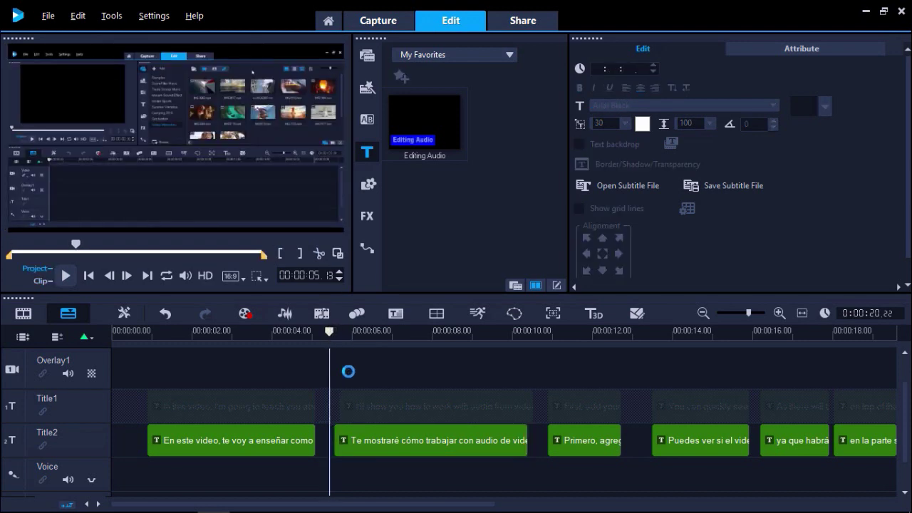
key(space)
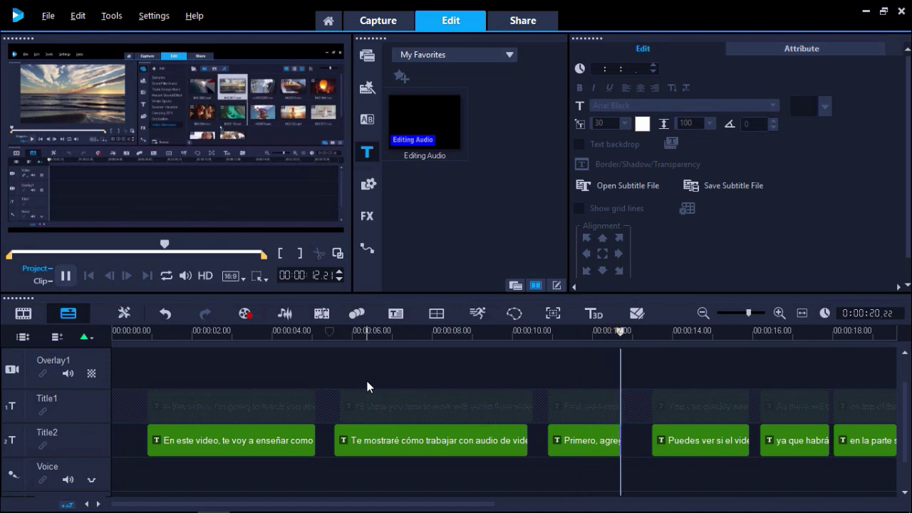
key(space)
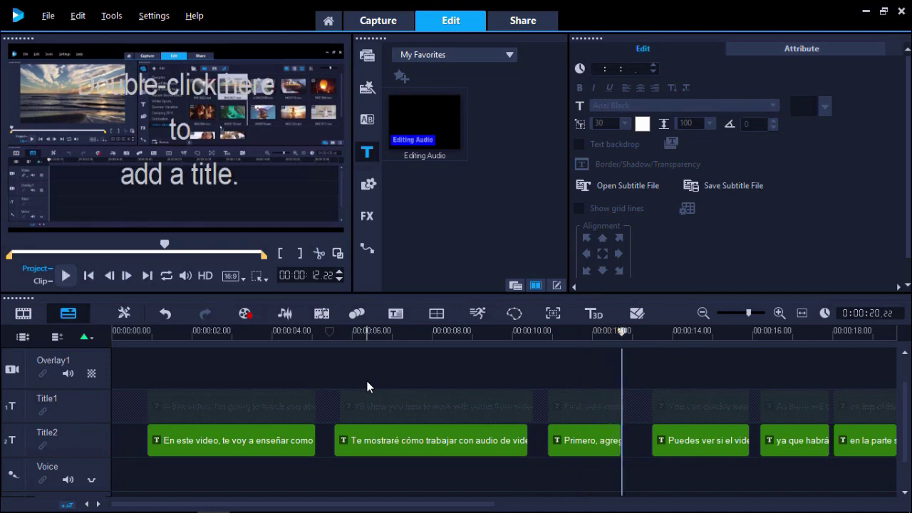